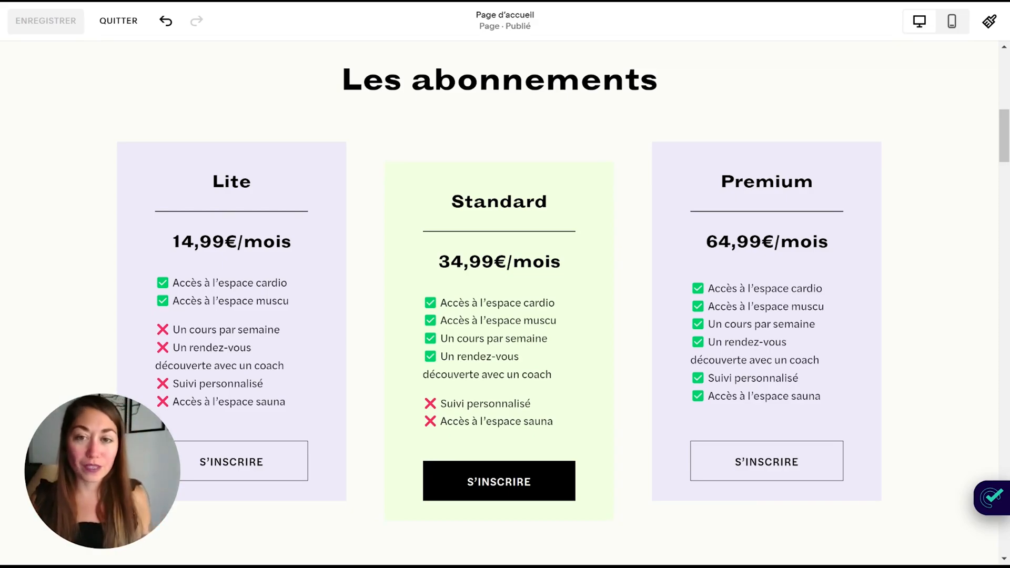
Step: Enable a drop shadow on the green shape behind the Standard plan
mouse_move(982, 232)
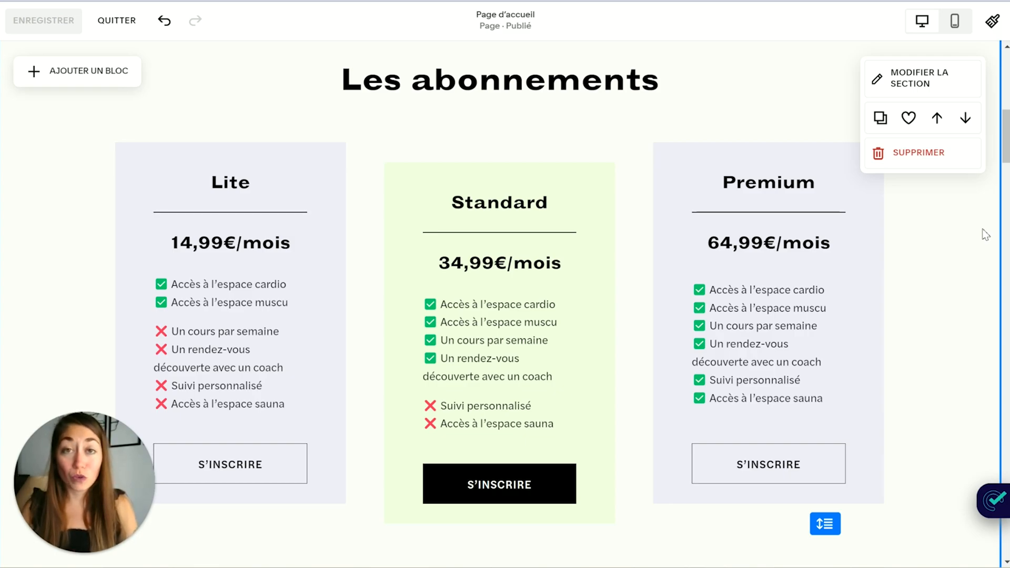
click(607, 179)
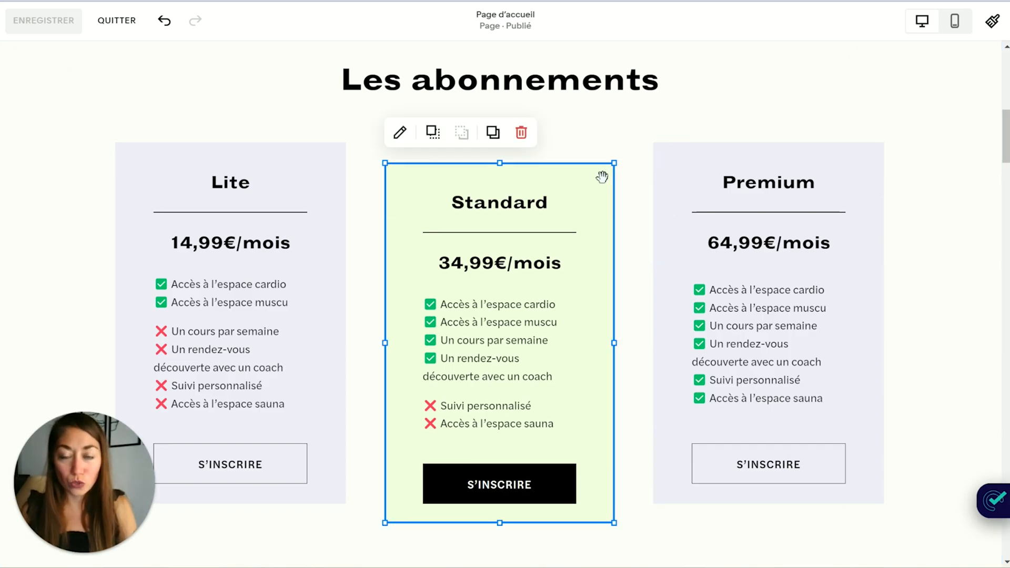
click(400, 133)
mouse_move(718, 177)
mouse_down()
mouse_move(604, 108)
mouse_move(605, 126)
mouse_up()
drag(740, 210, 743, 279)
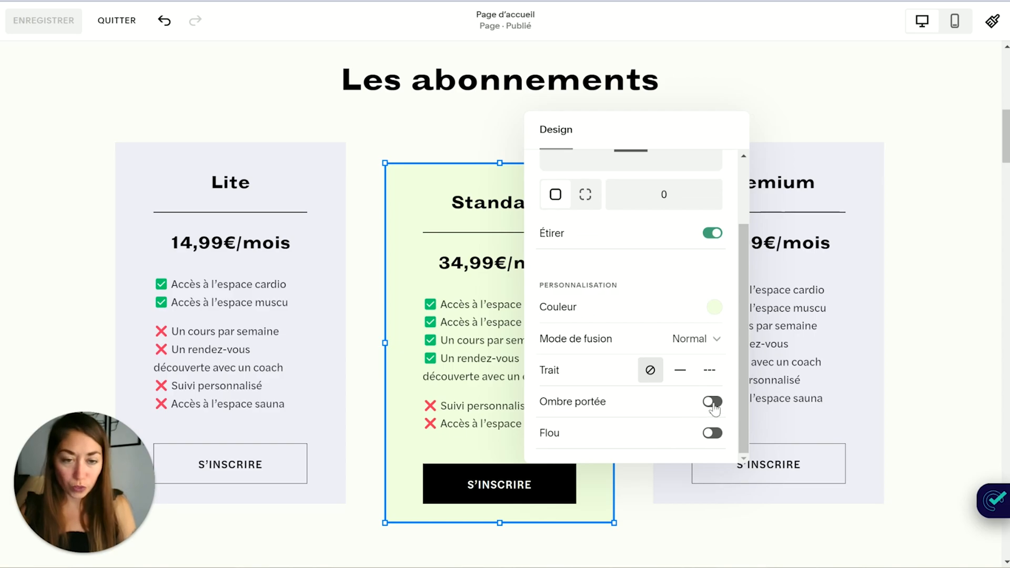
click(712, 402)
drag(692, 126, 800, 101)
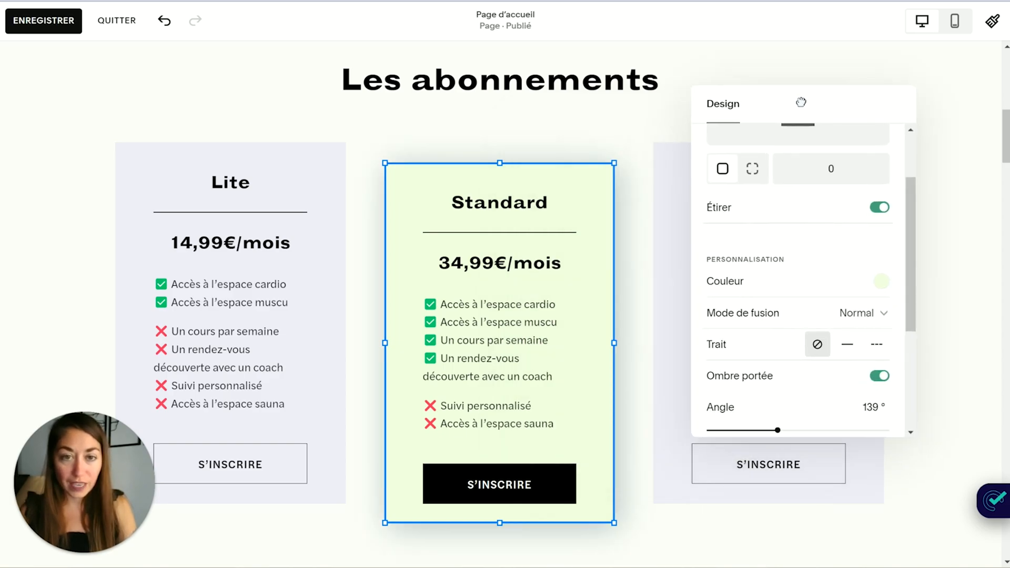
Step: Set the Standard card shadow's blur to 0 px, try a 324° angle, and settle the angle on 149°
drag(912, 295, 913, 389)
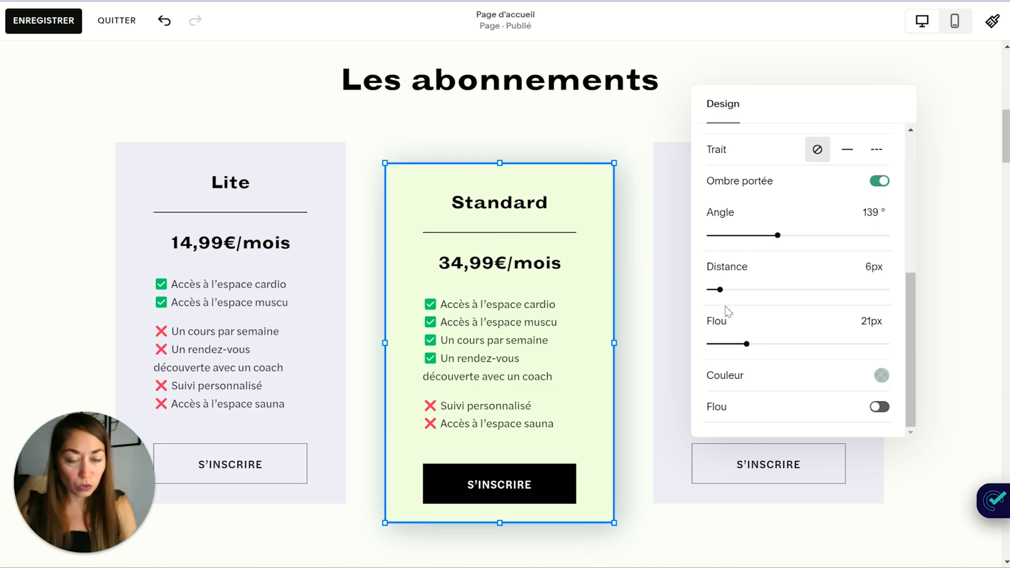
drag(745, 344, 703, 351)
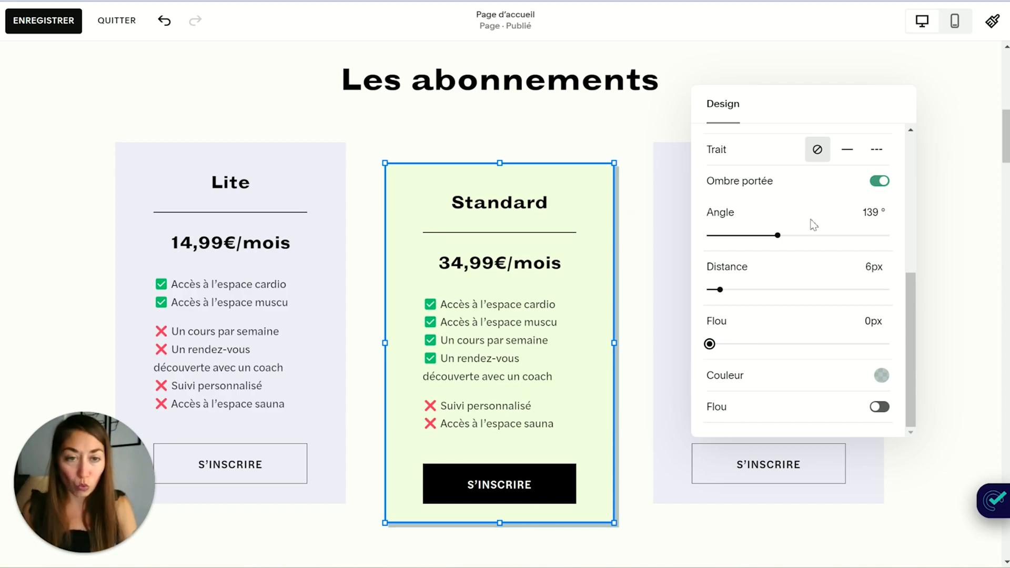
mouse_move(776, 235)
mouse_down()
mouse_move(698, 234)
mouse_move(776, 232)
mouse_up()
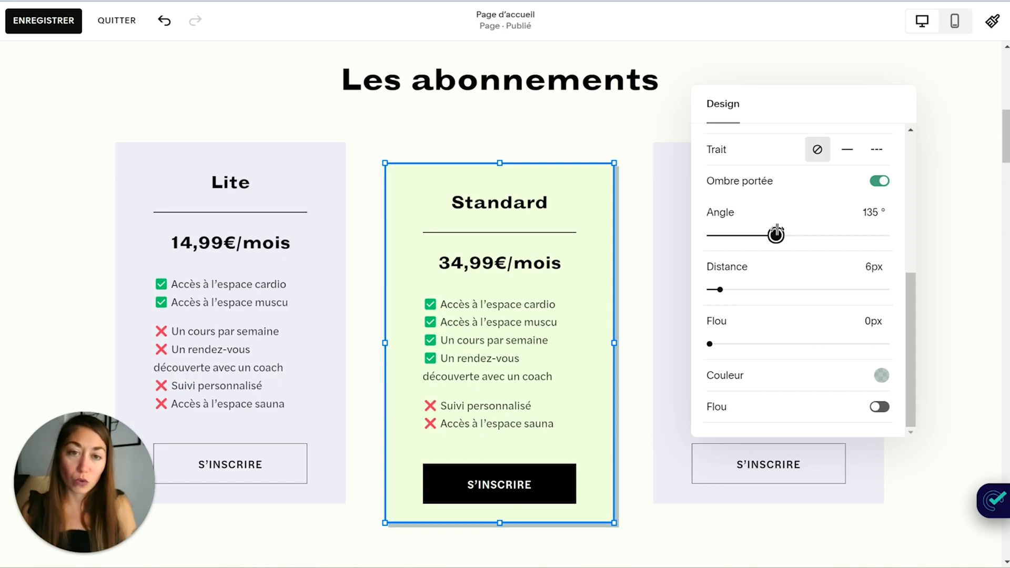
drag(776, 232, 870, 234)
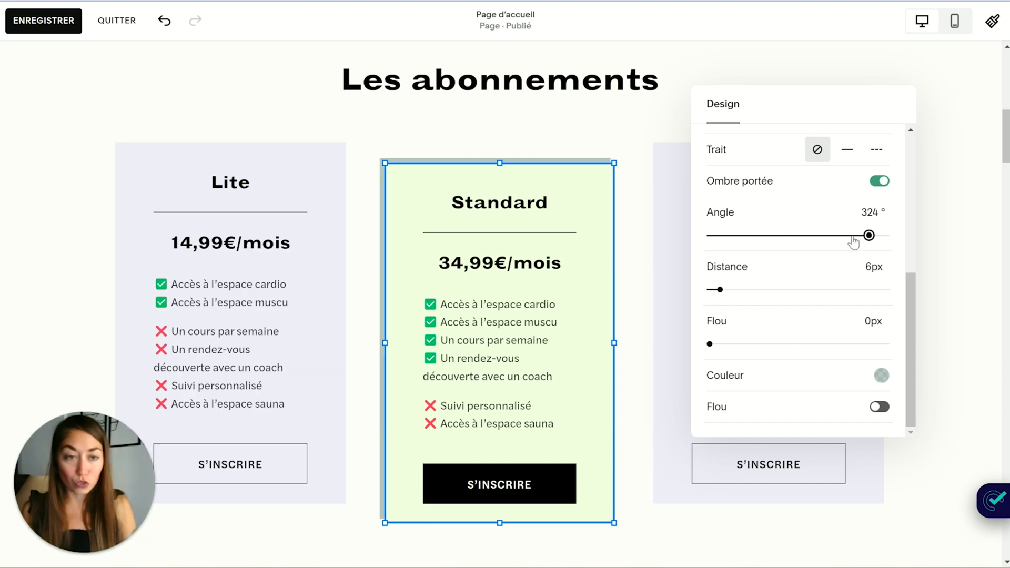
click(783, 237)
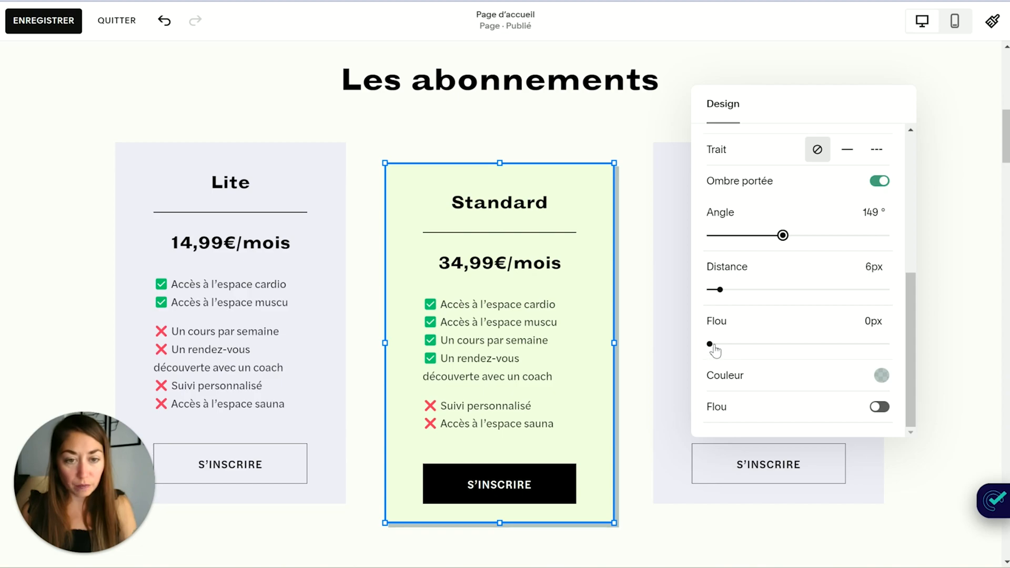
Step: Set the Standard card shadow's blur to 13 px and its distance to 7 px
drag(711, 344, 747, 343)
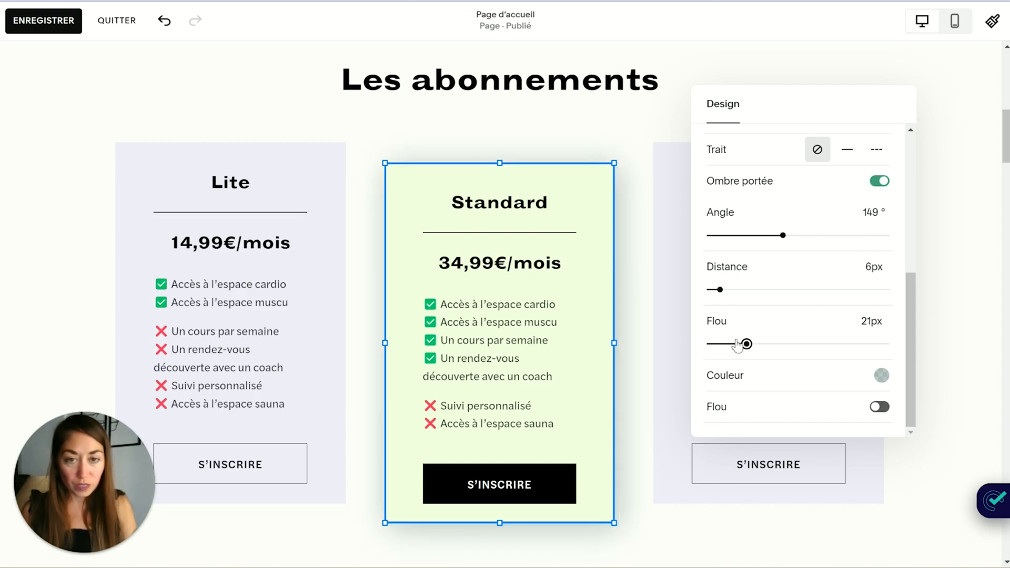
click(732, 344)
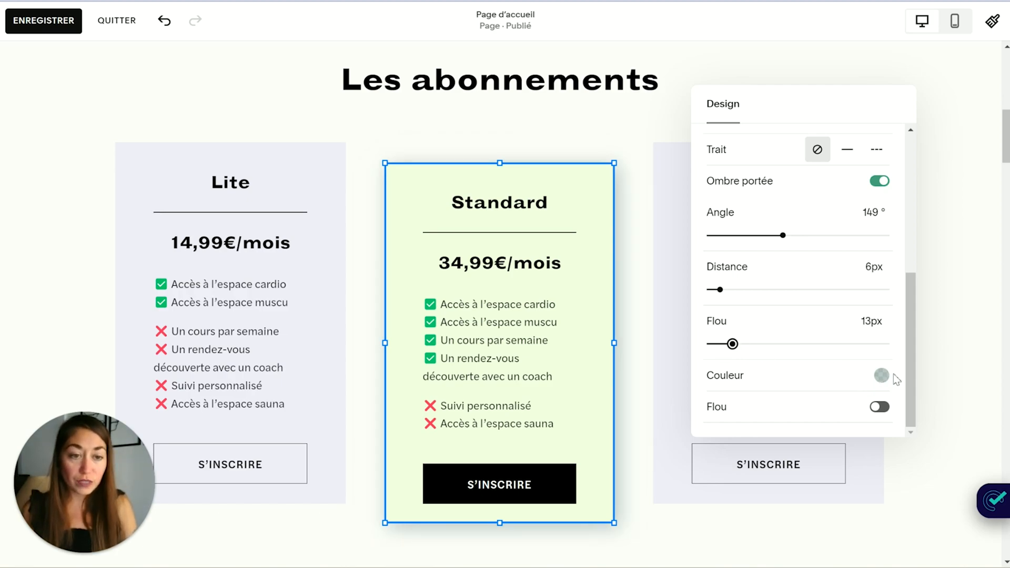
click(743, 292)
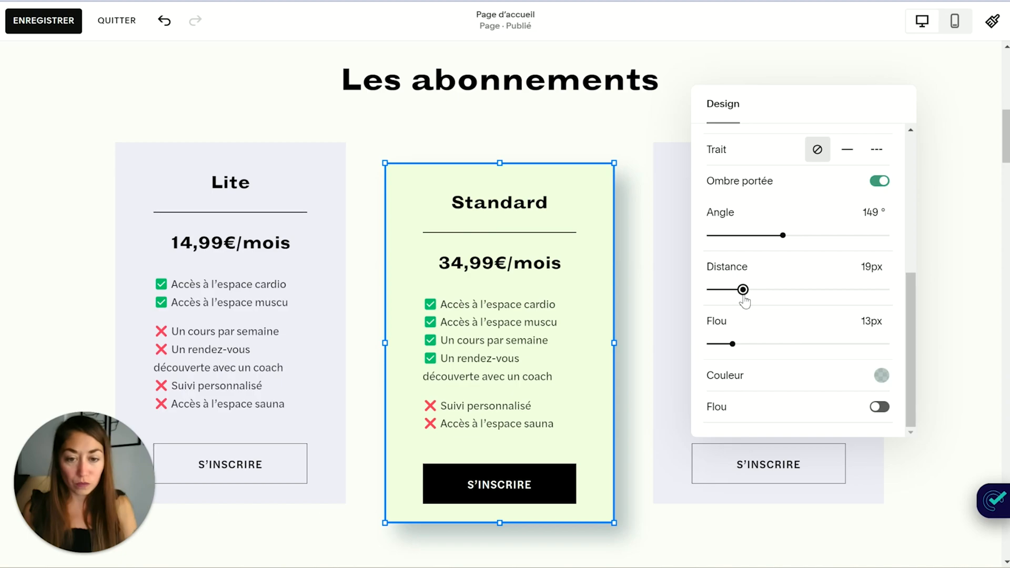
click(729, 290)
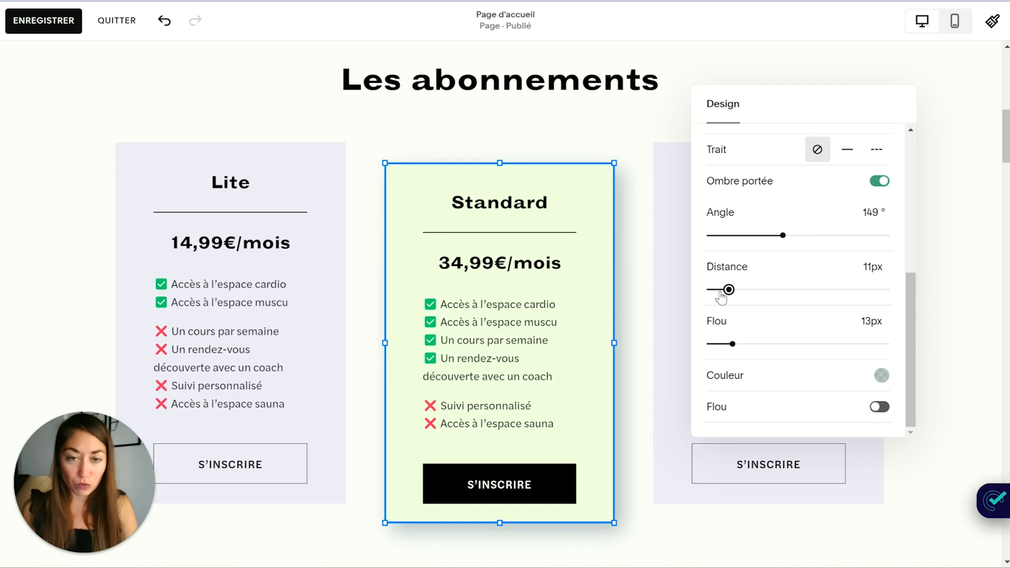
drag(728, 289, 722, 290)
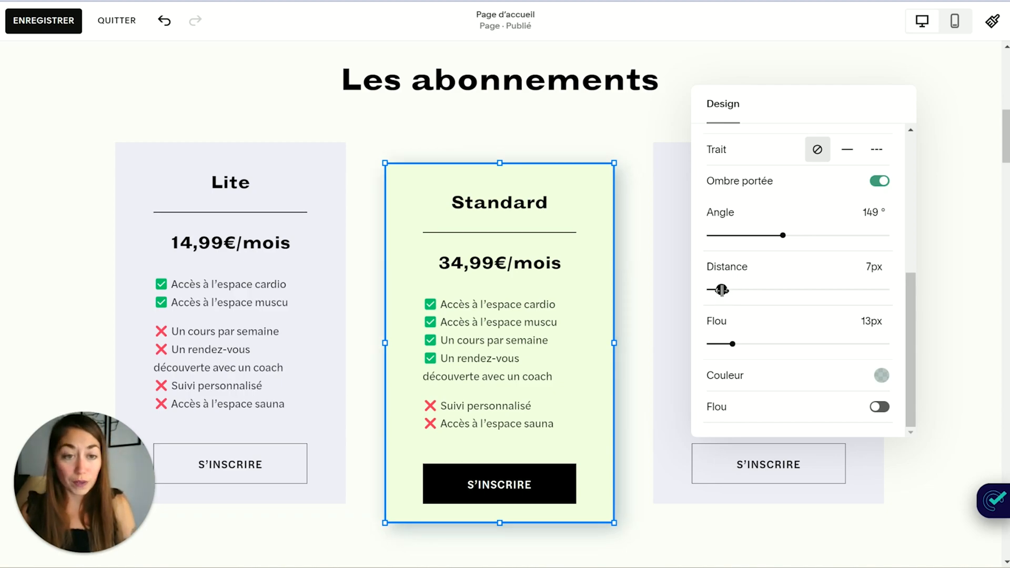
Step: Try the lavender palette colour for the Standard card's shadow at high opacity
click(880, 377)
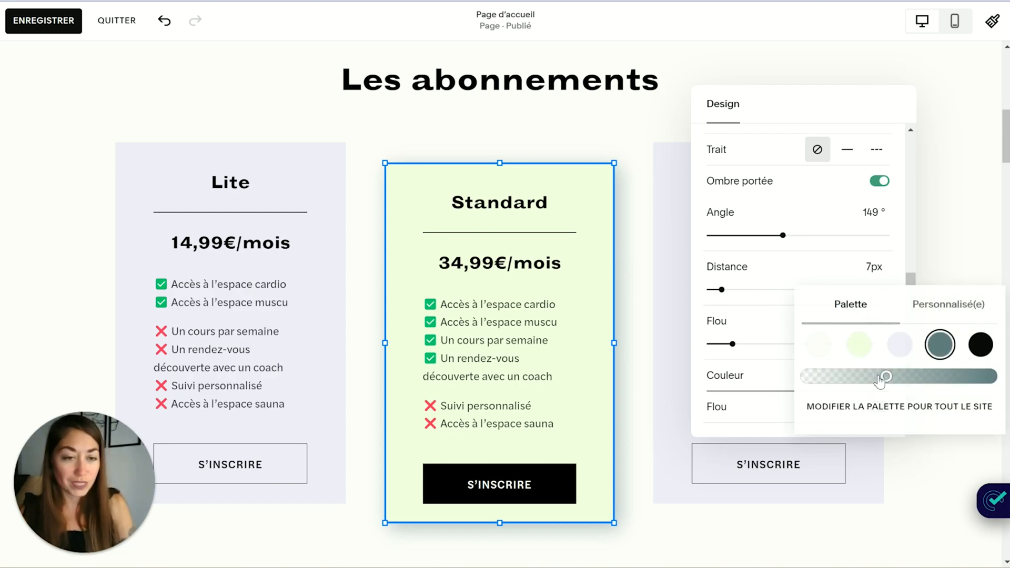
click(902, 350)
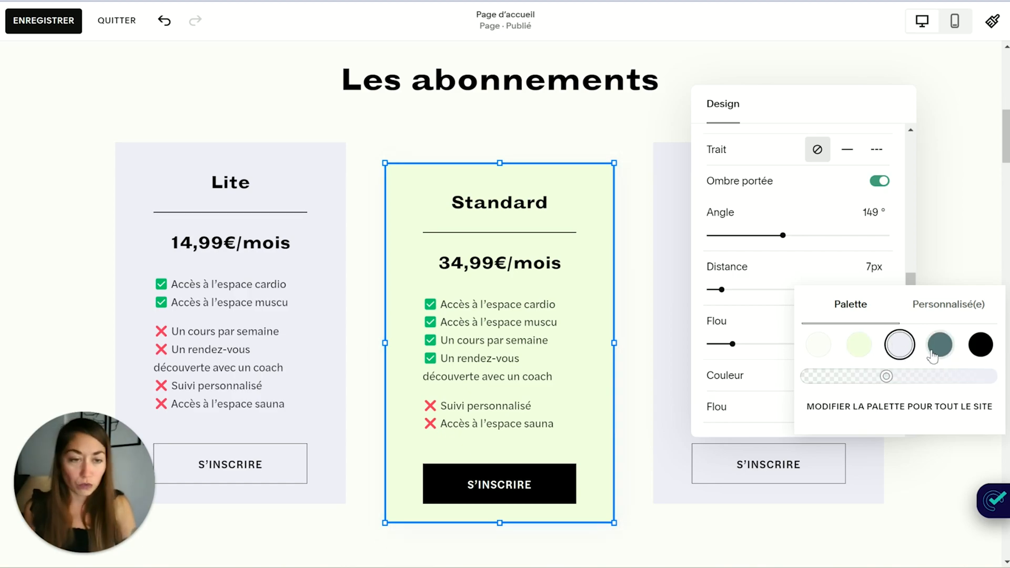
drag(943, 374, 981, 380)
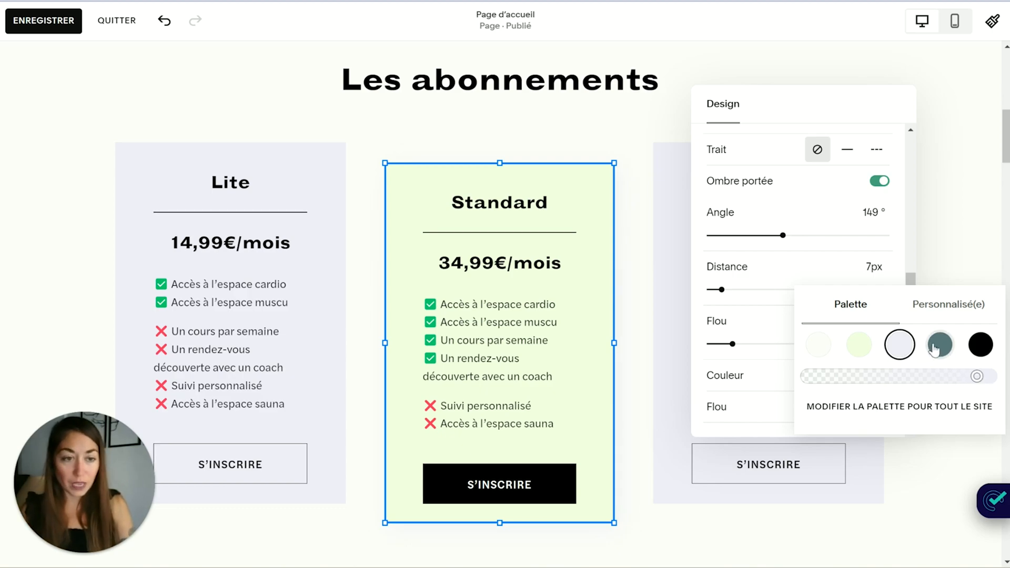
Step: Set the Standard card's shadow colour to black at low opacity and soften its blur to 18 px
click(980, 344)
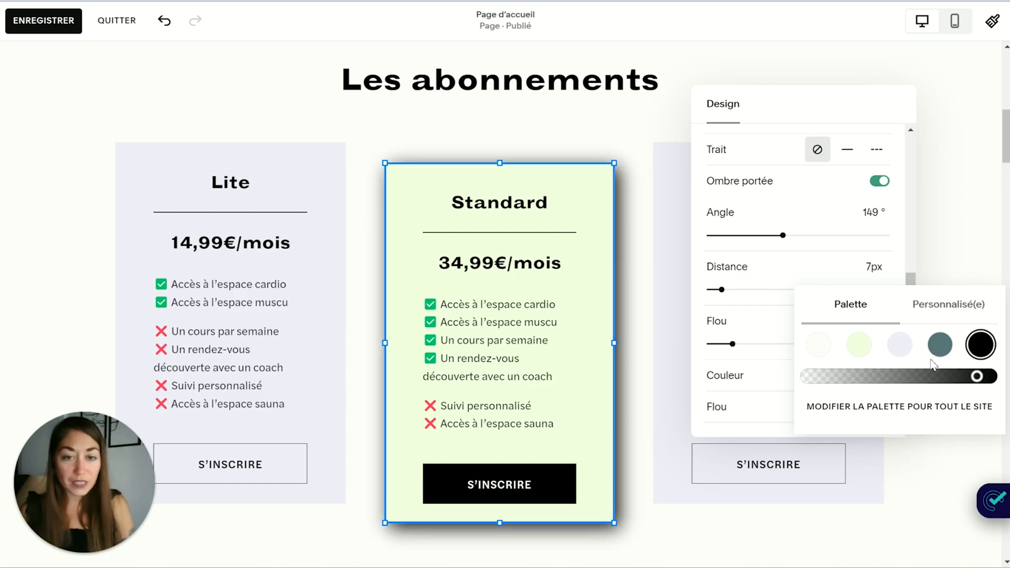
click(855, 377)
drag(846, 381, 838, 383)
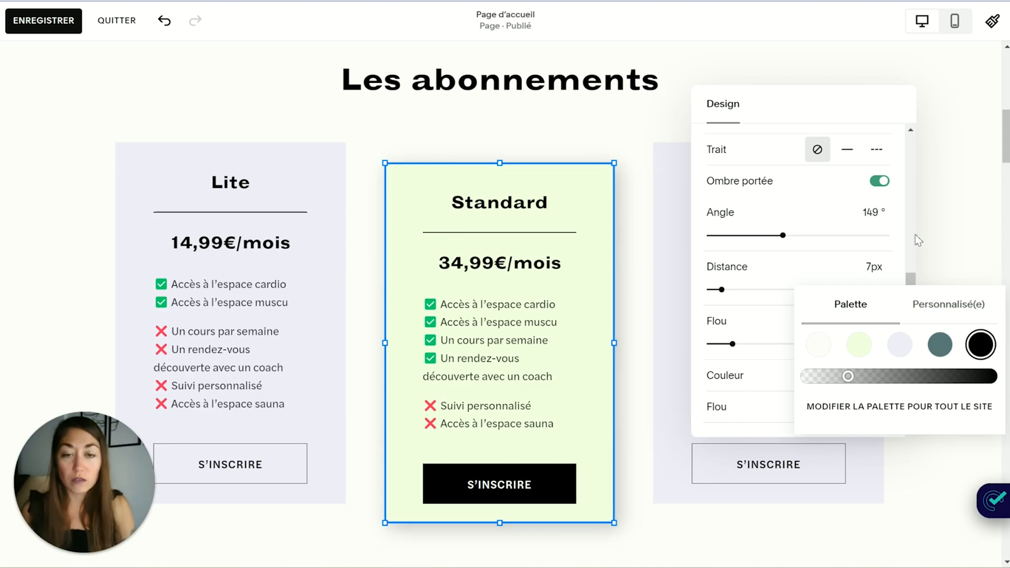
click(845, 378)
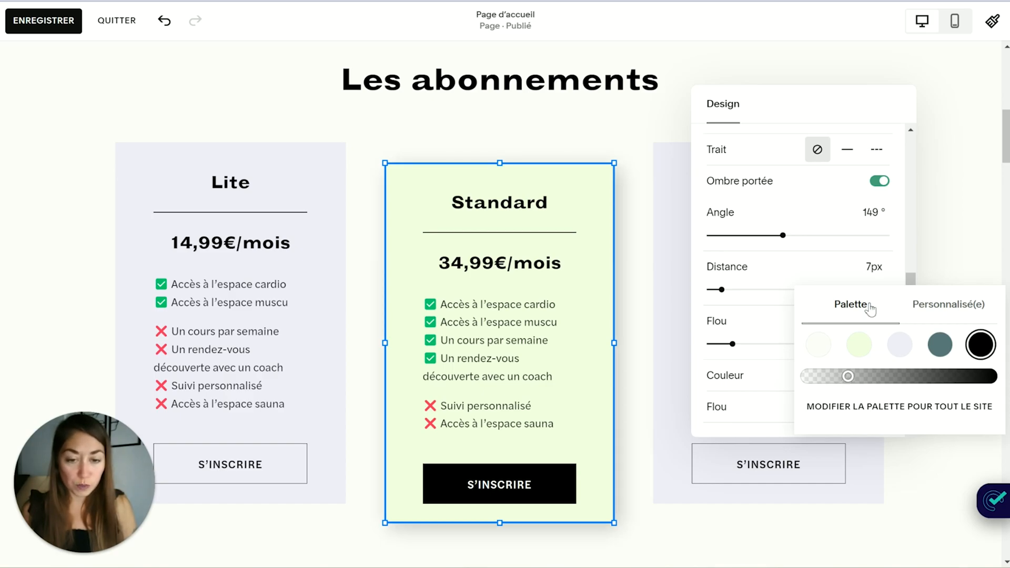
click(941, 243)
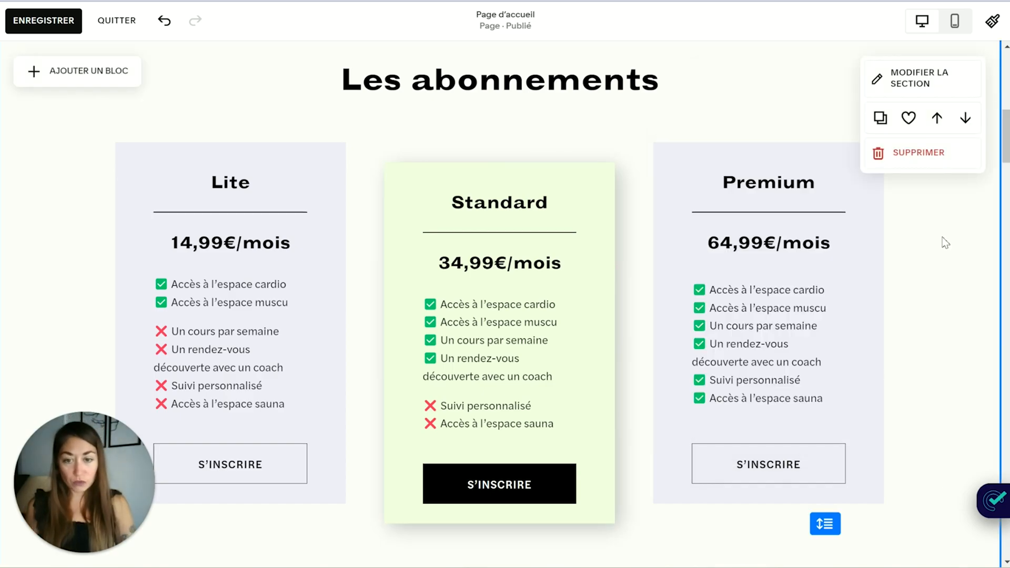
click(583, 163)
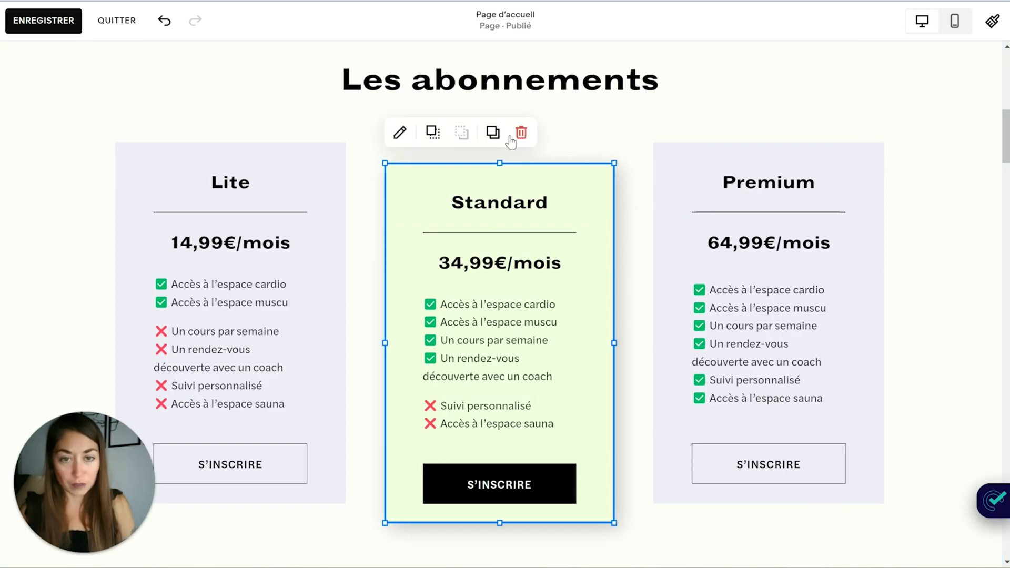
click(936, 323)
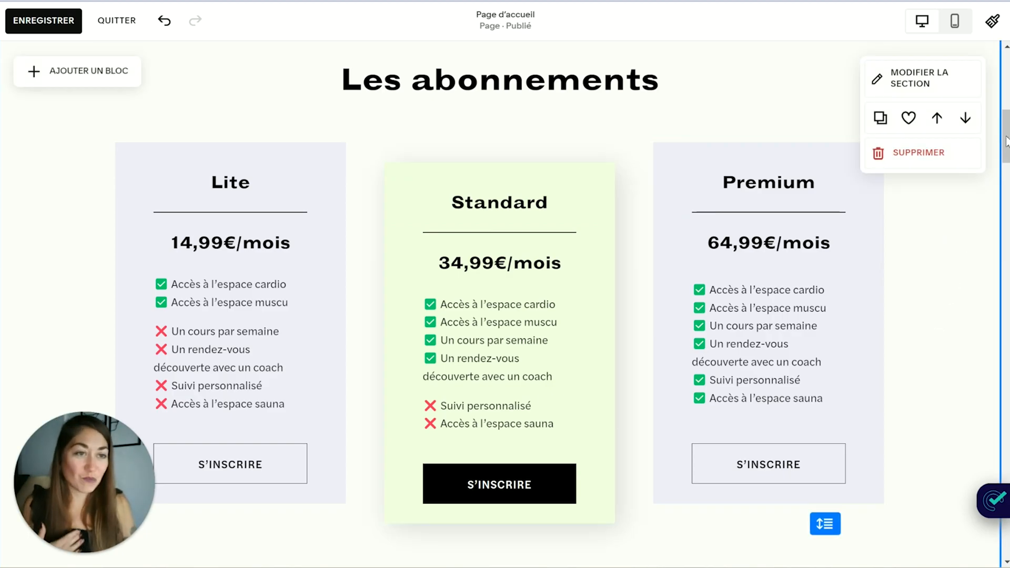
Step: Turn off the drop shadow on the green Standard plan shape
scroll(1002, 145, down, 1)
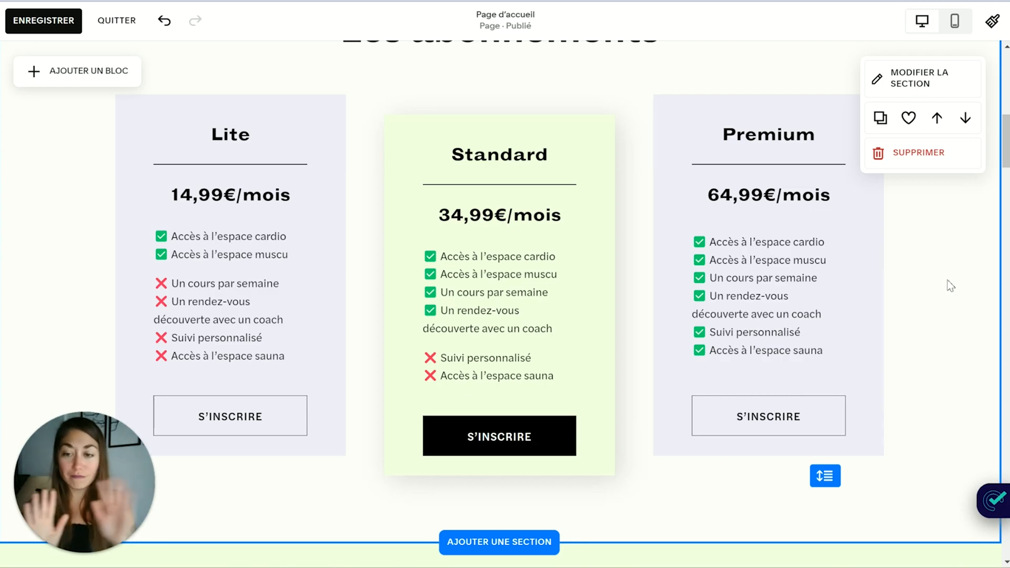
click(602, 126)
click(405, 91)
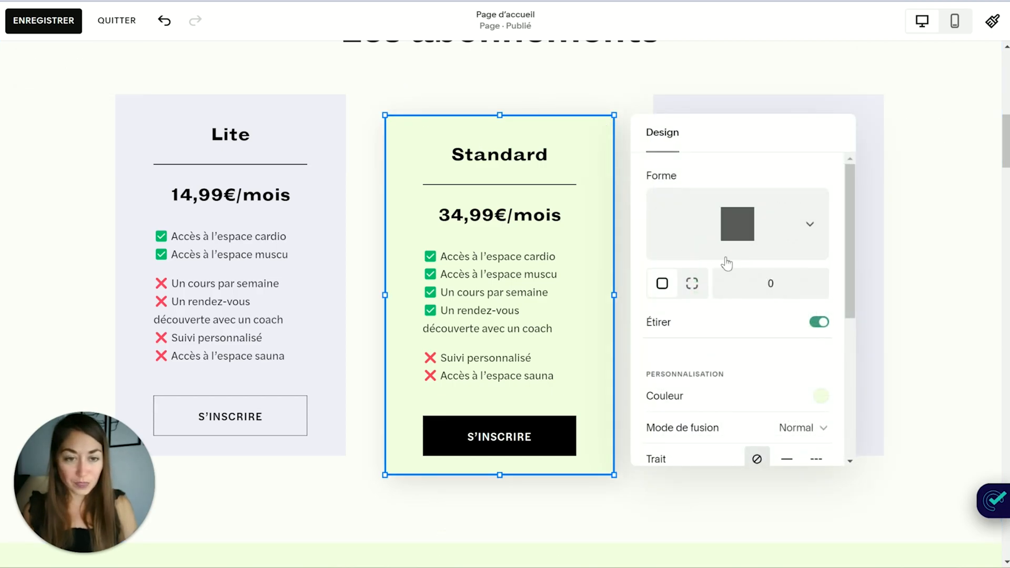
scroll(853, 234, down, 1)
scroll(853, 234, down, 4)
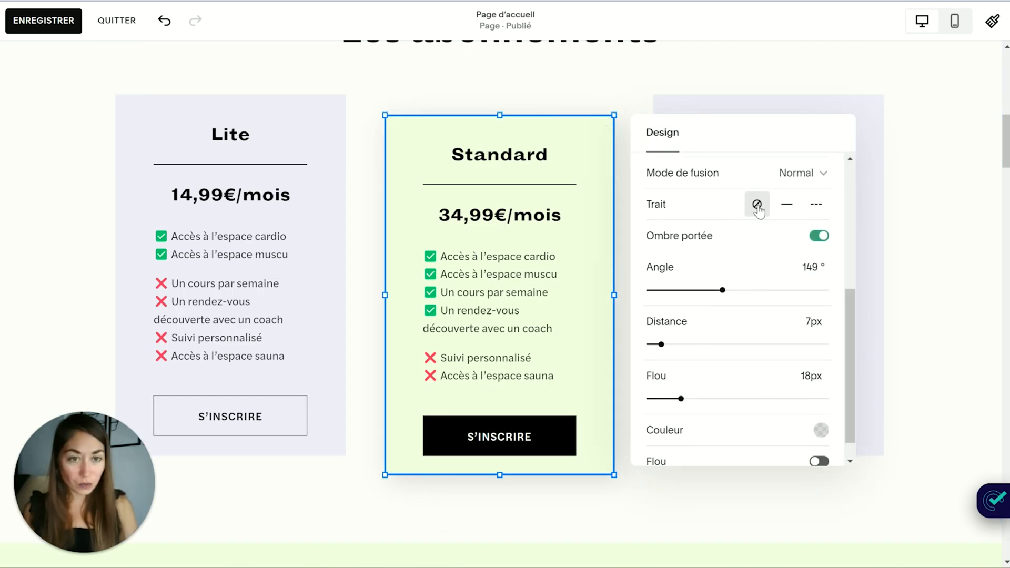
click(820, 237)
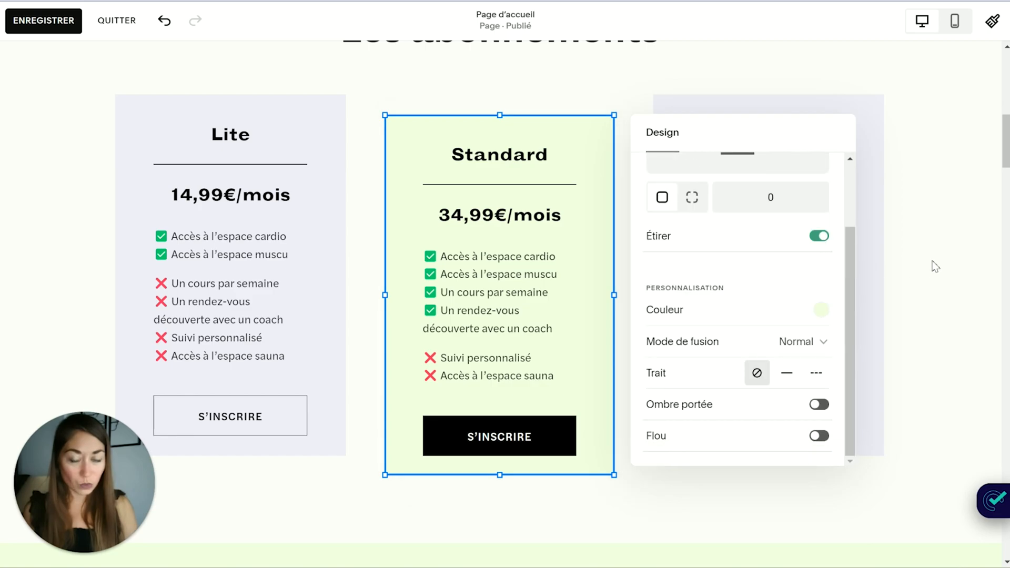
click(961, 252)
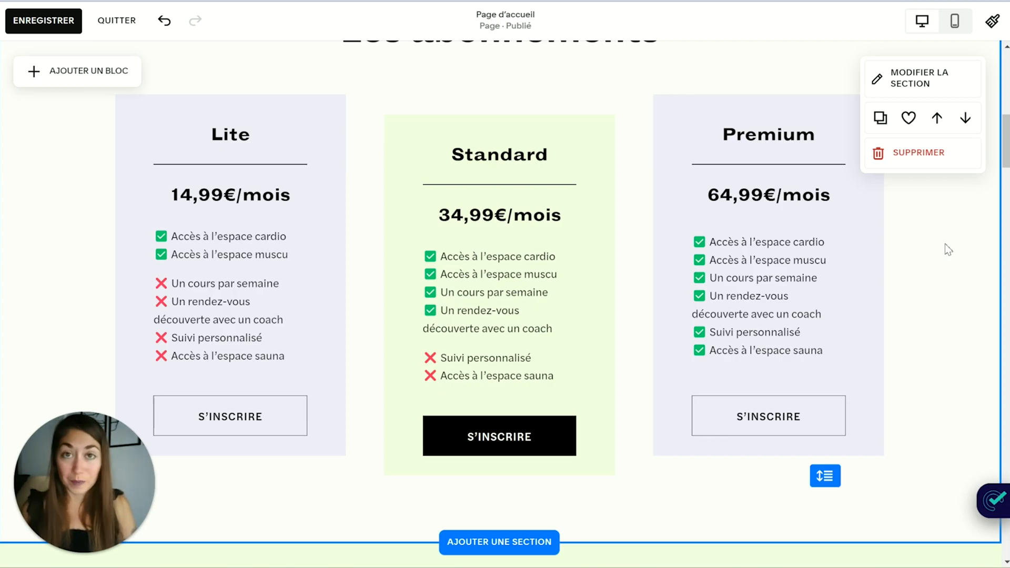
Step: Save the home page and exit the page editor
click(27, 20)
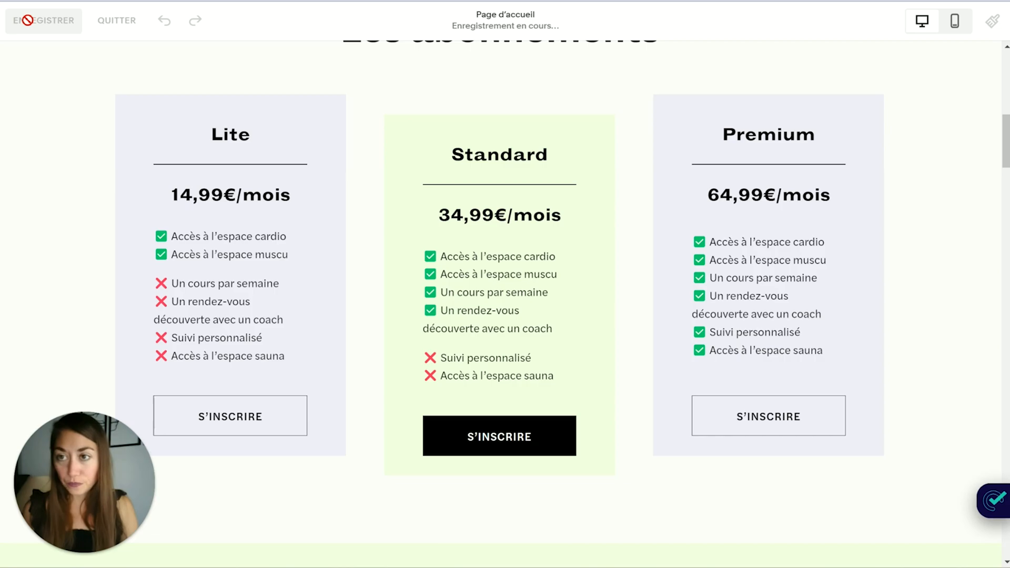
click(115, 21)
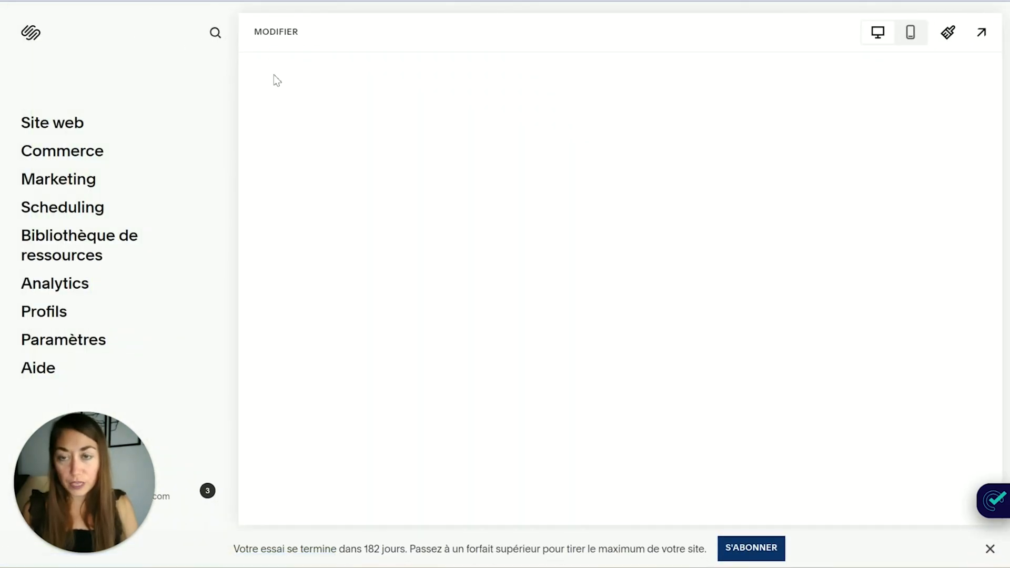
Step: Search the site settings for css and open the custom CSS editor
click(216, 32)
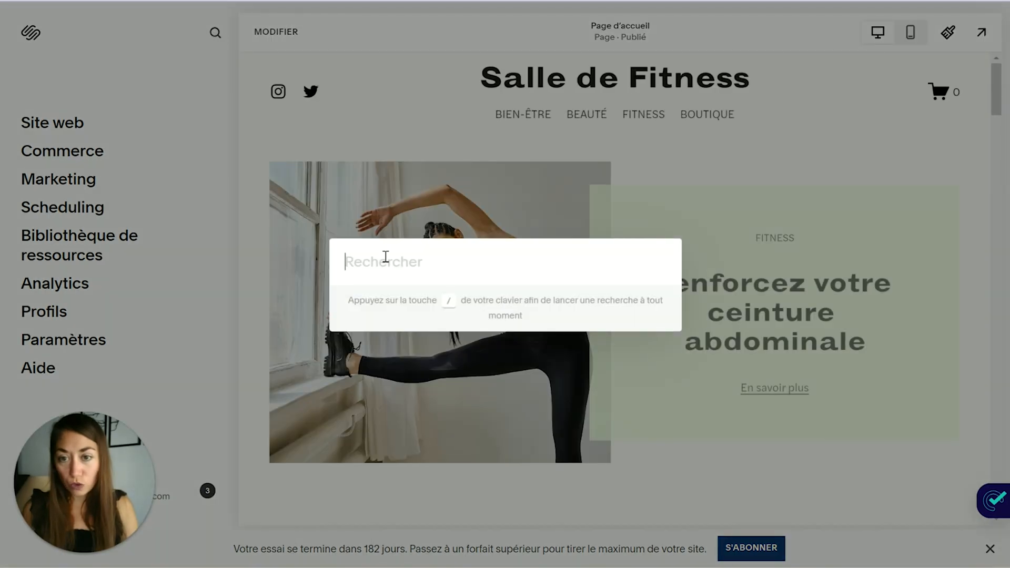
text(css)
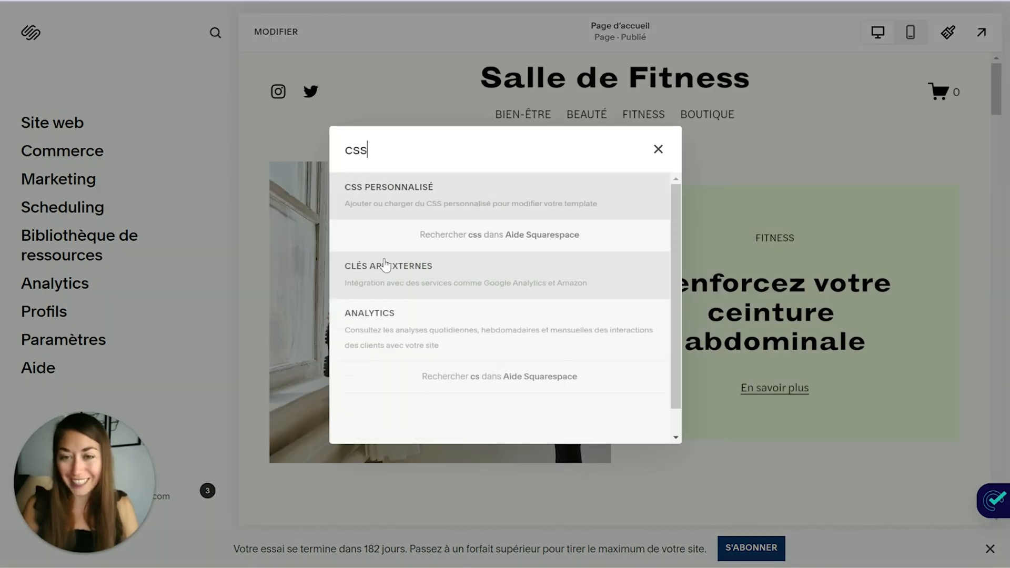
click(394, 288)
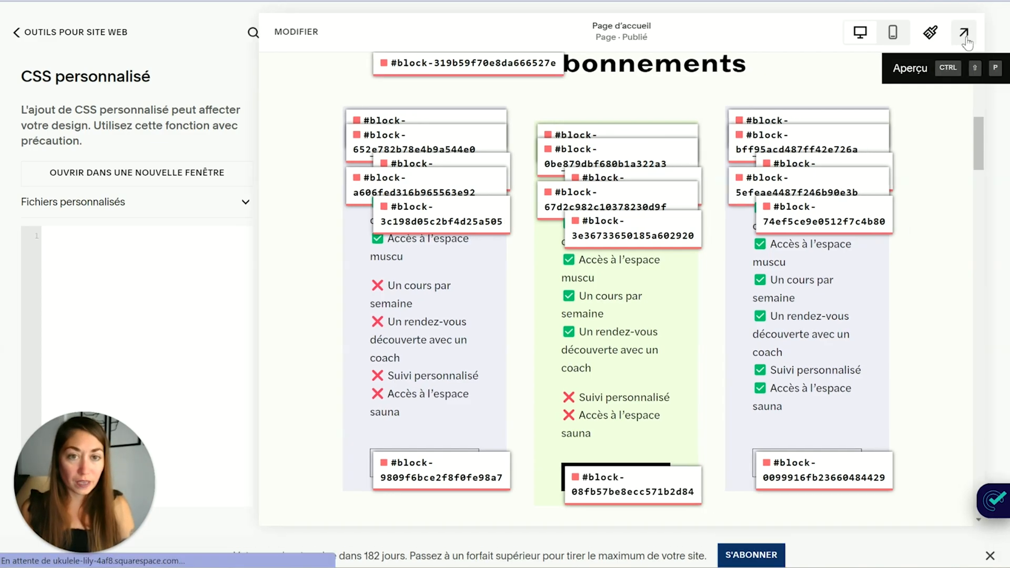
Step: Copy the Standard card background's block ID, #block-db136b093dcd7543a16e, from the full page preview and paste it into the custom CSS
click(977, 34)
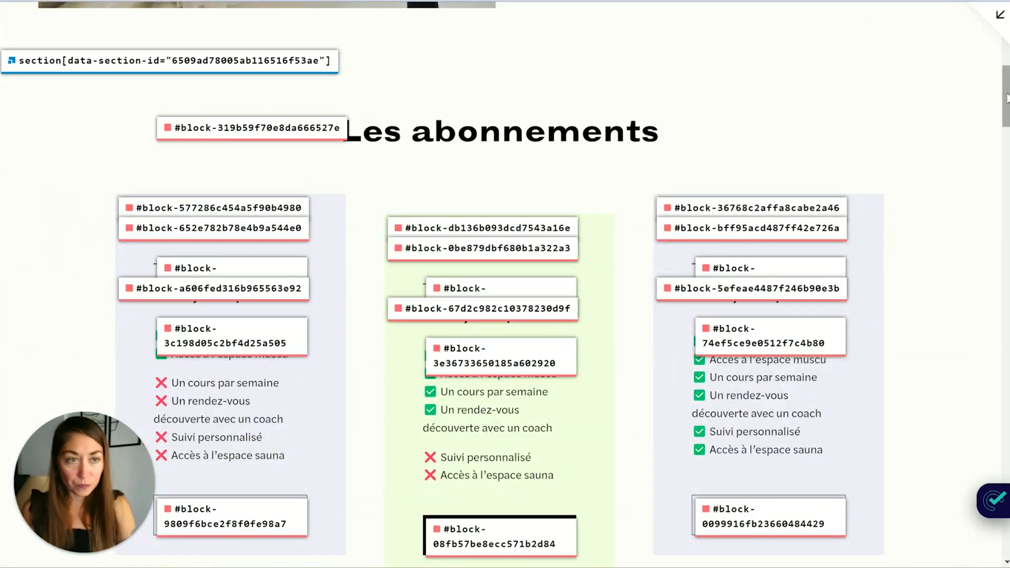
scroll(1006, 100, down, 2)
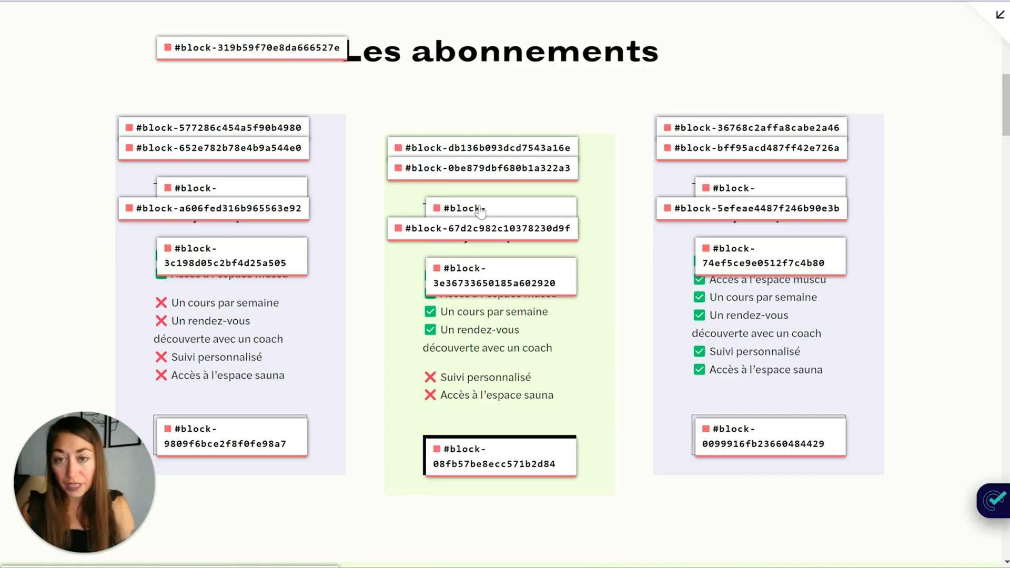
click(510, 152)
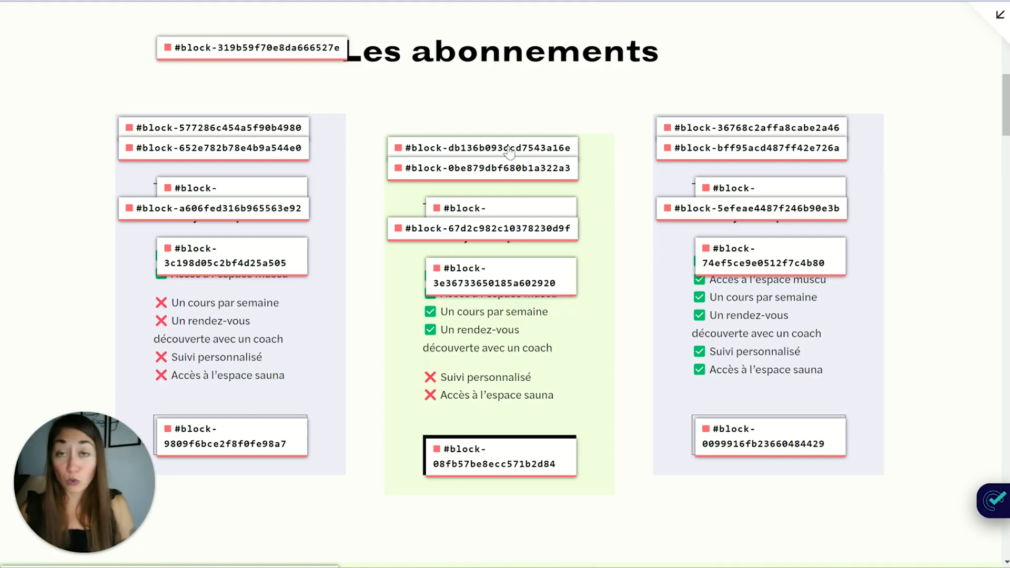
click(1000, 15)
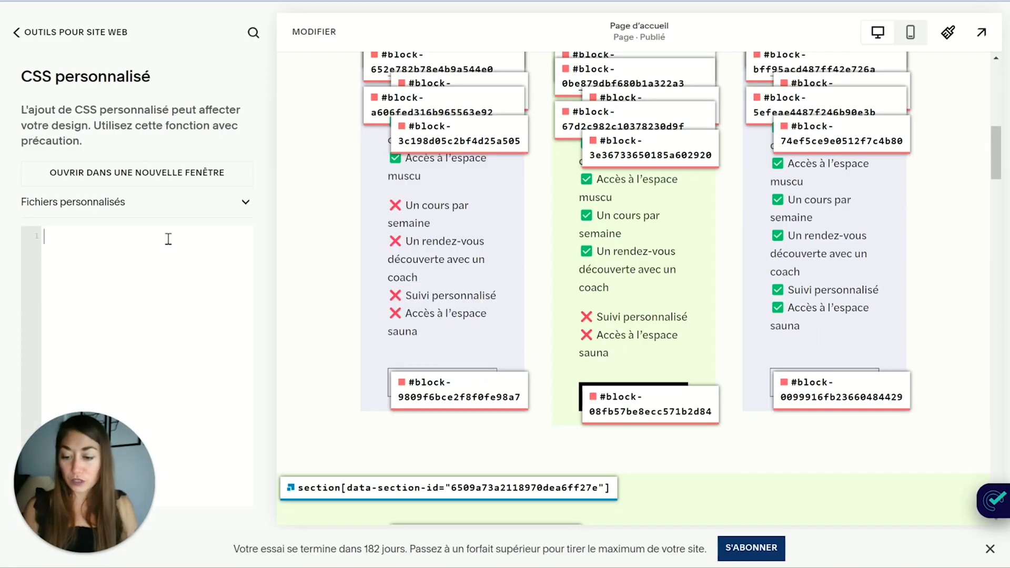
key(ctrl+v)
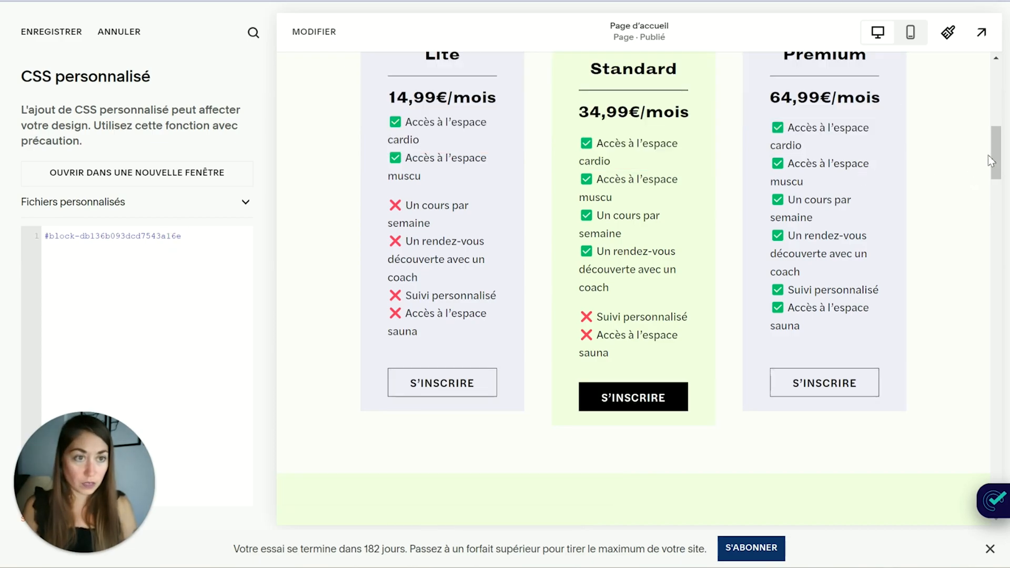
Step: Write a CSS rule for the pasted block ID with the declaration box-shadow: red 0px 0px 20px;
scroll(1000, 145, up, 1)
scroll(1000, 145, up, 1)
scroll(859, 190, down, 1)
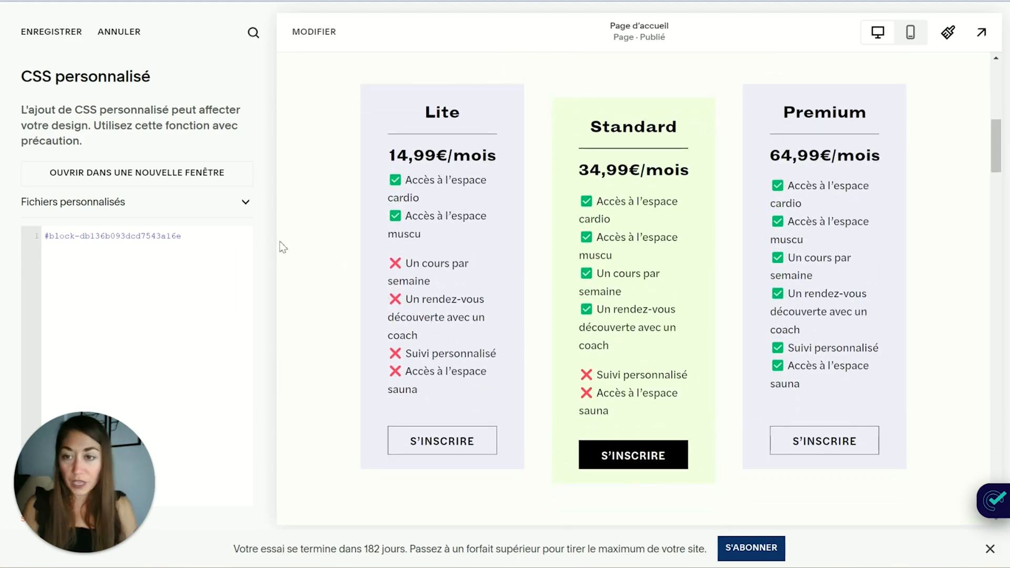
text({   )
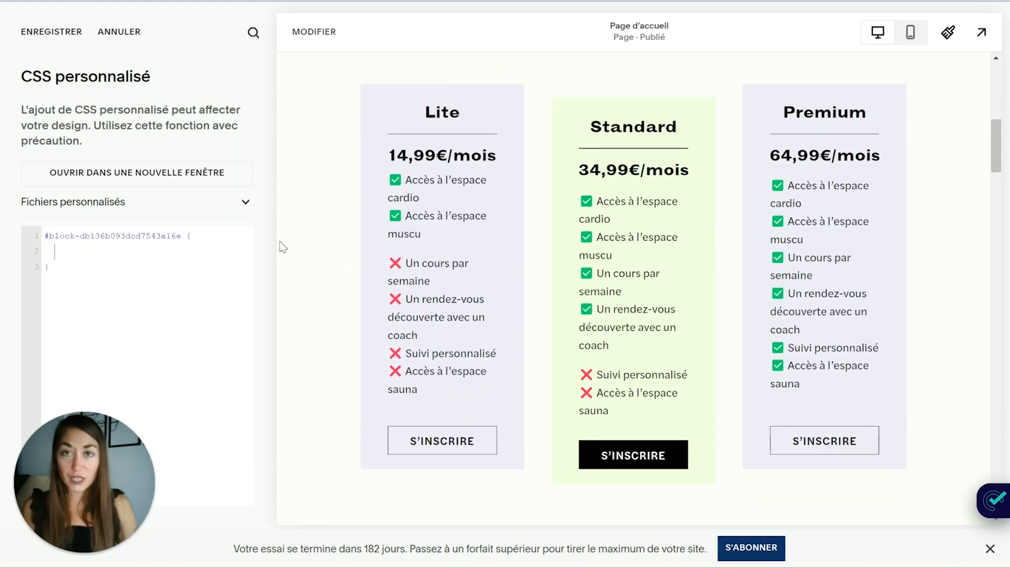
text(box)
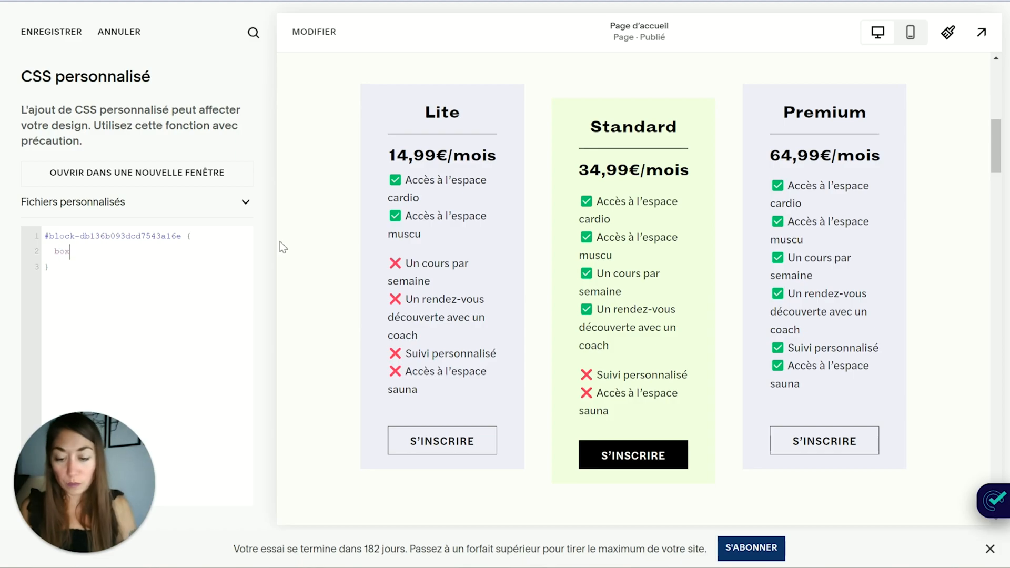
text(-shadow:)
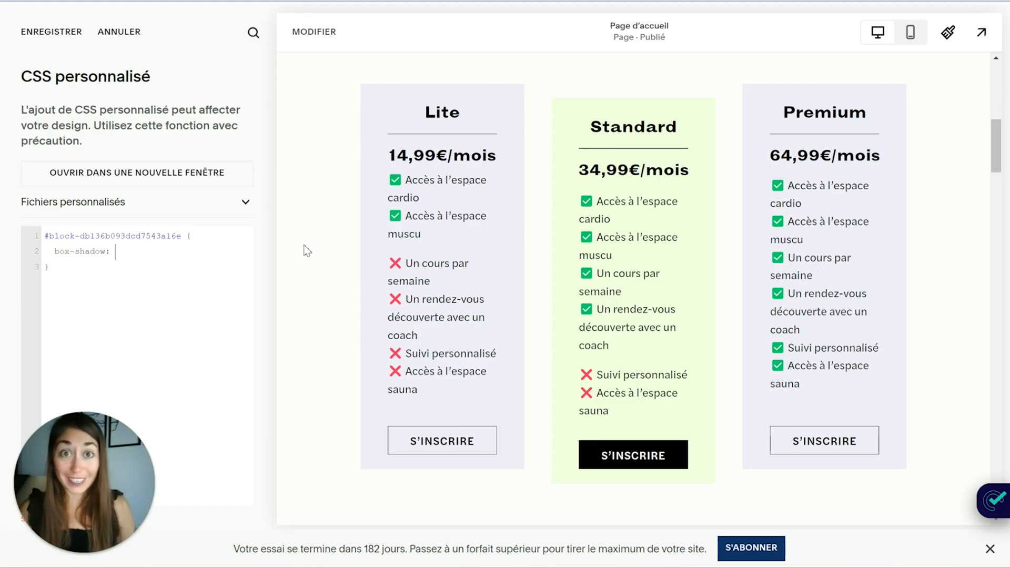
text(red)
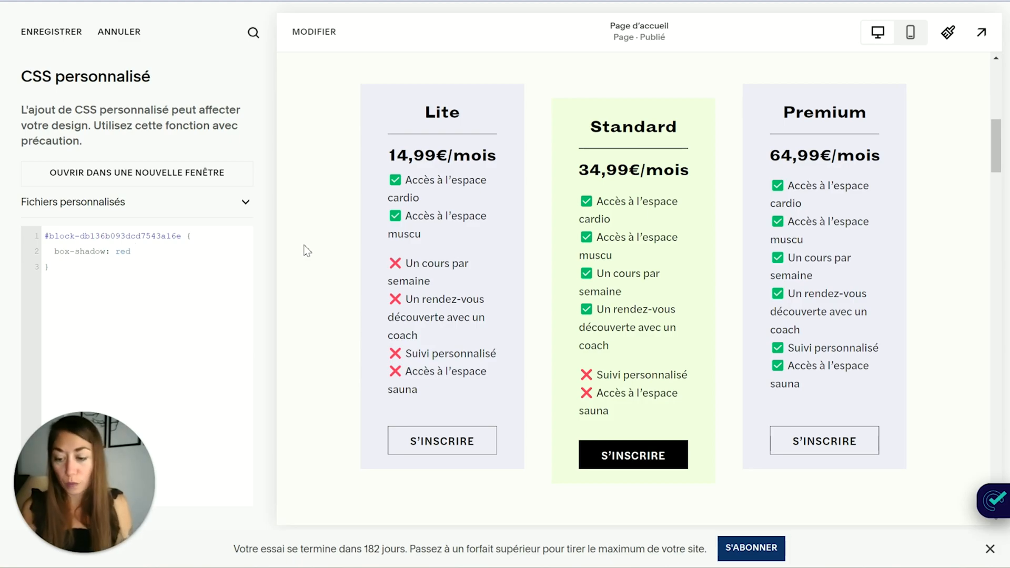
text(0px)
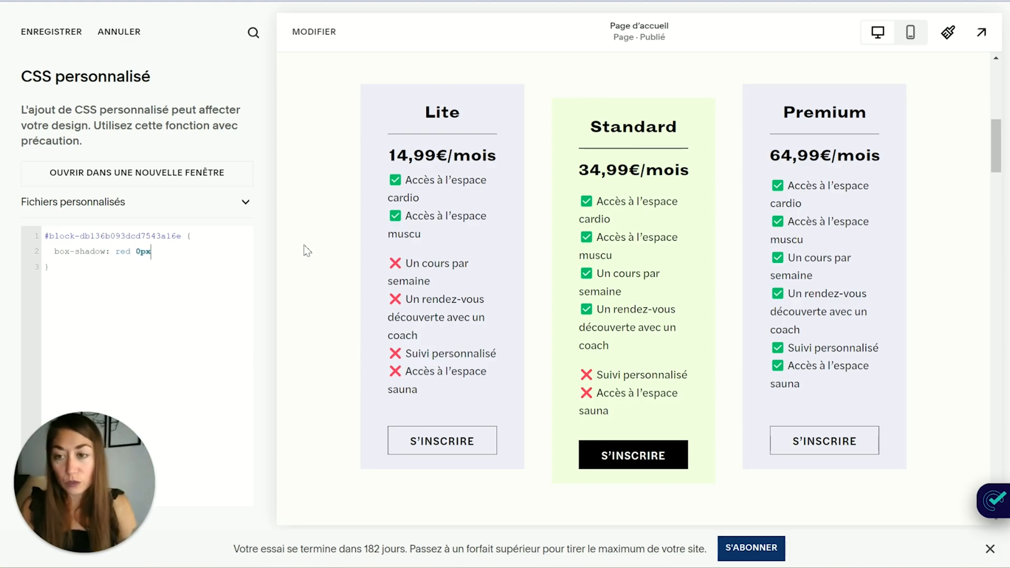
text( 0)
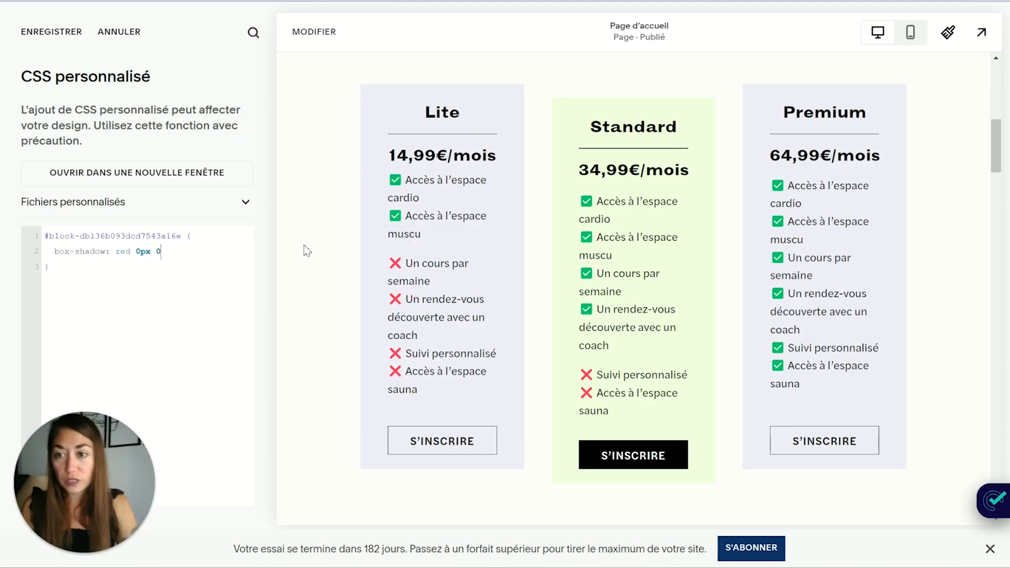
text(px)
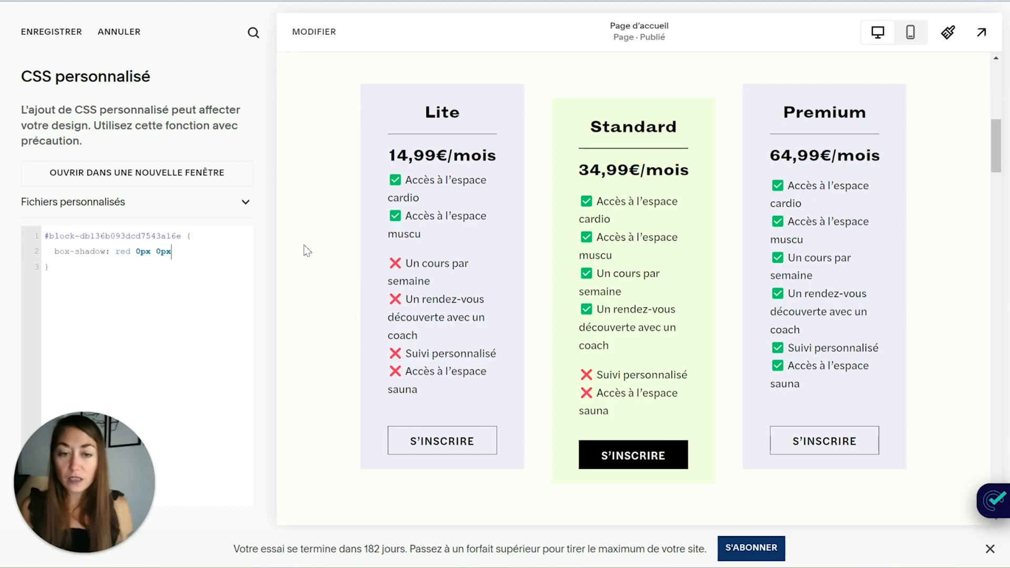
text( 20px;)
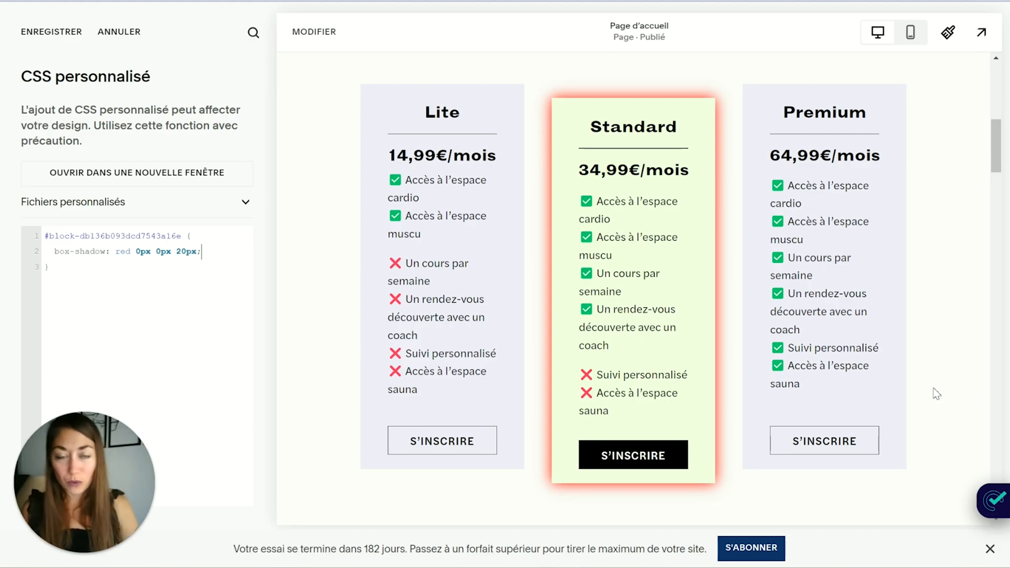
Step: Change the box-shadow colour in the Standard card's CSS rule to lightgrey
double_click(127, 251)
text(lightgrey)
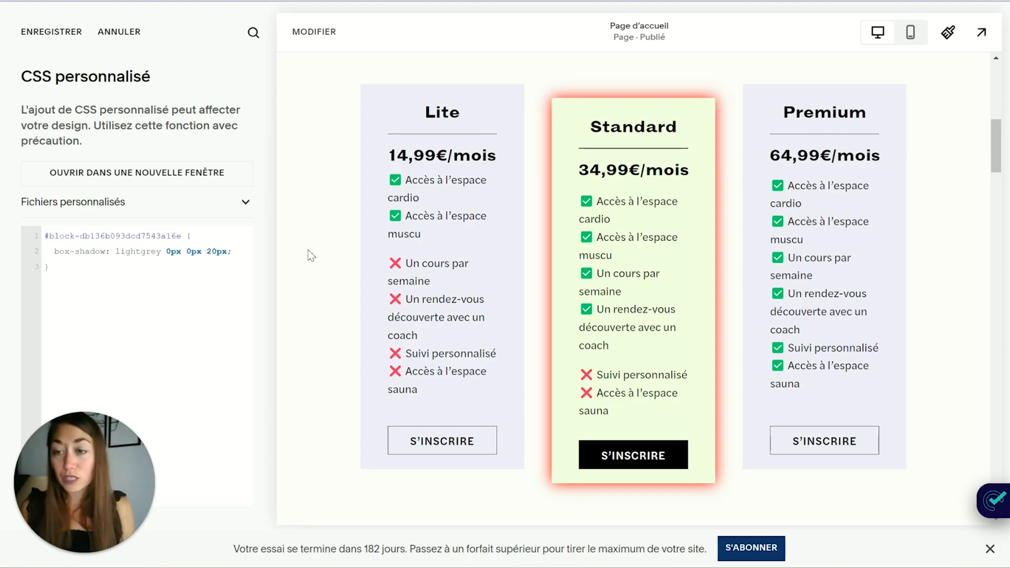